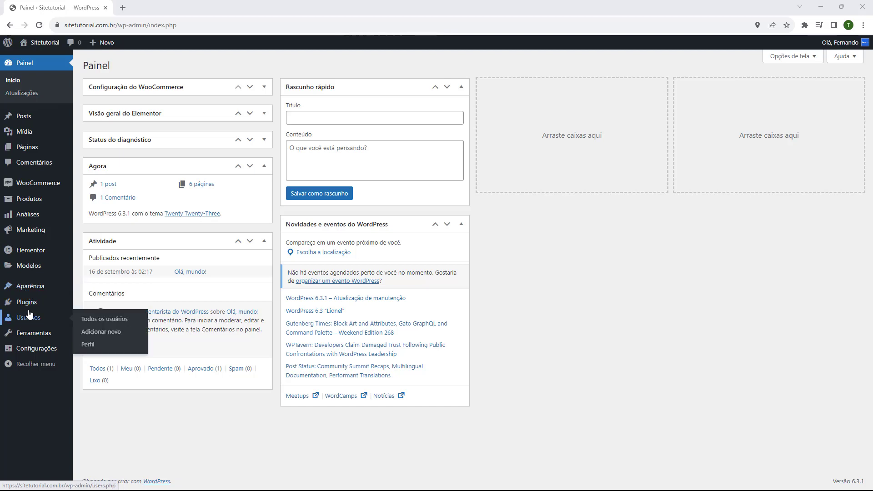
Install and activate the Meio de Pagamento Asaas para o WooCommerce plugin and its required WooCommerce Extra Checkout Fields For Brazil plugin
mouse_move(16, 311)
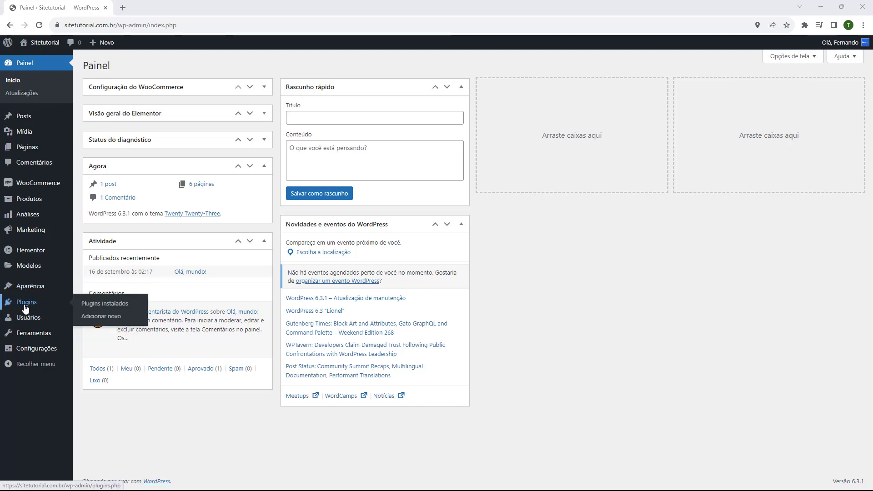
click(25, 307)
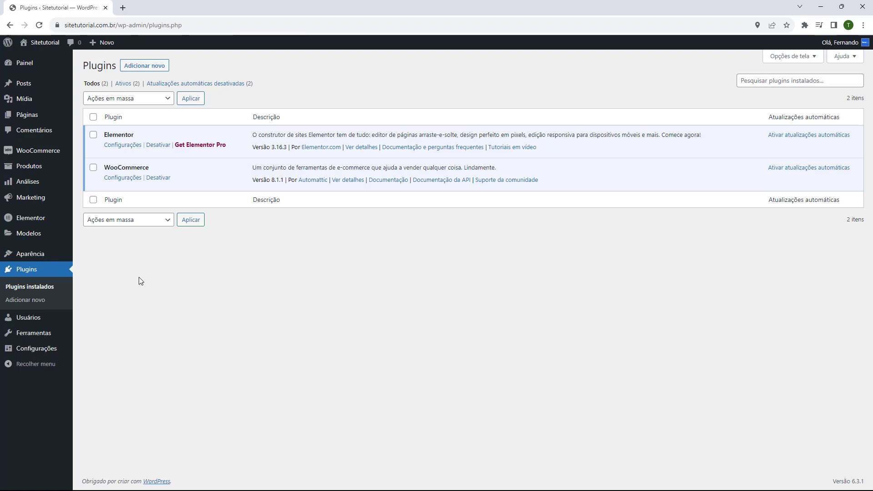
click(144, 66)
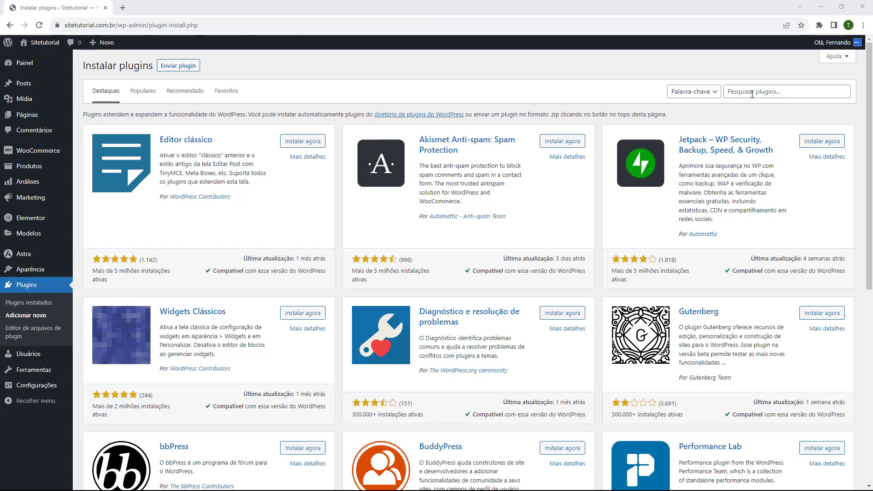
click(752, 93)
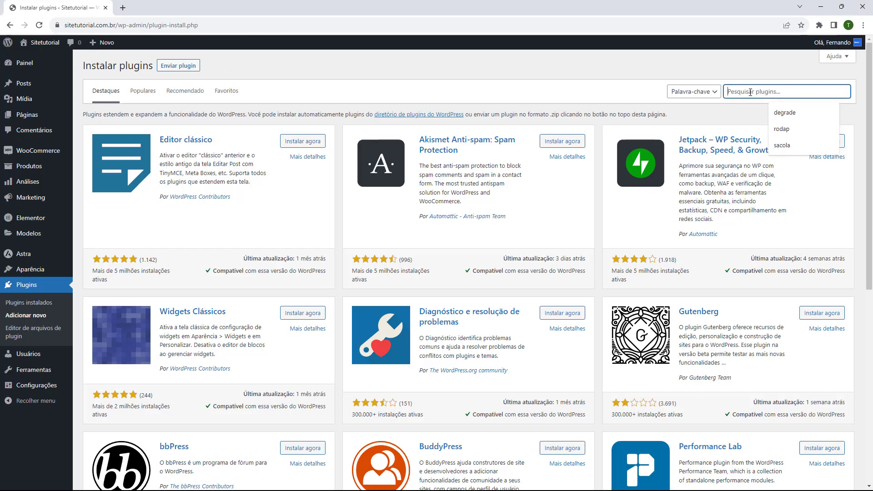
text(asaas)
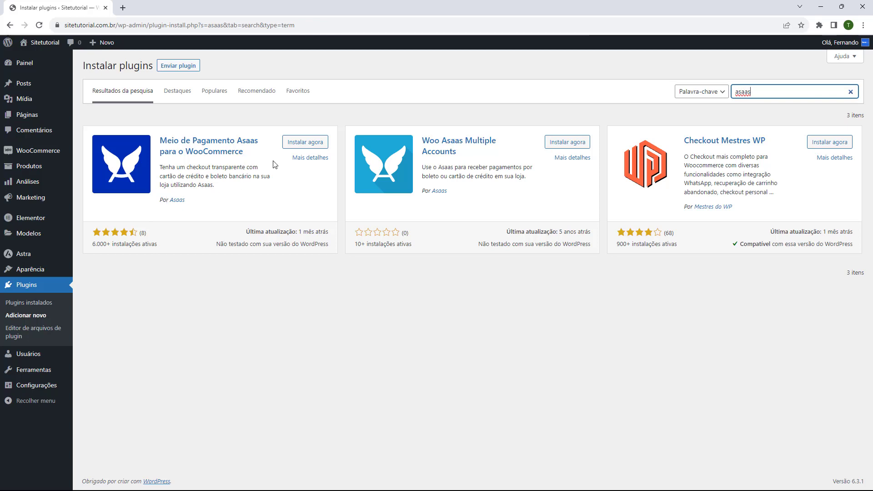
click(300, 142)
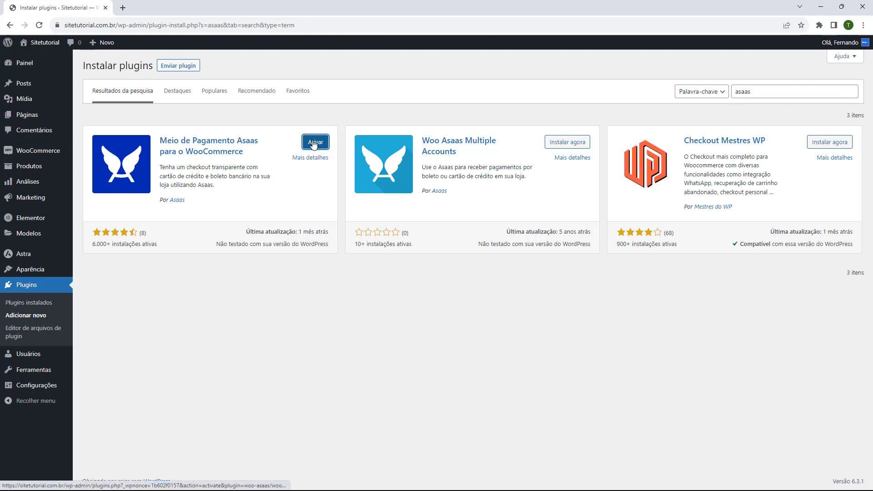
click(315, 143)
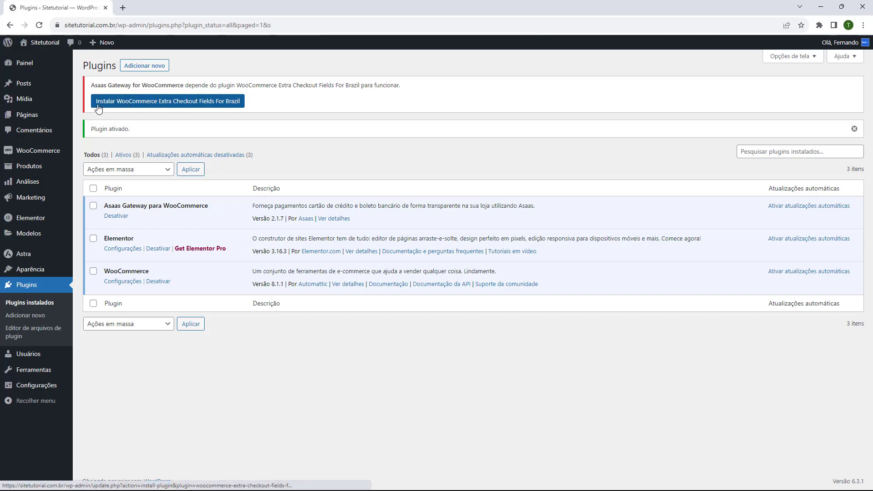
click(144, 106)
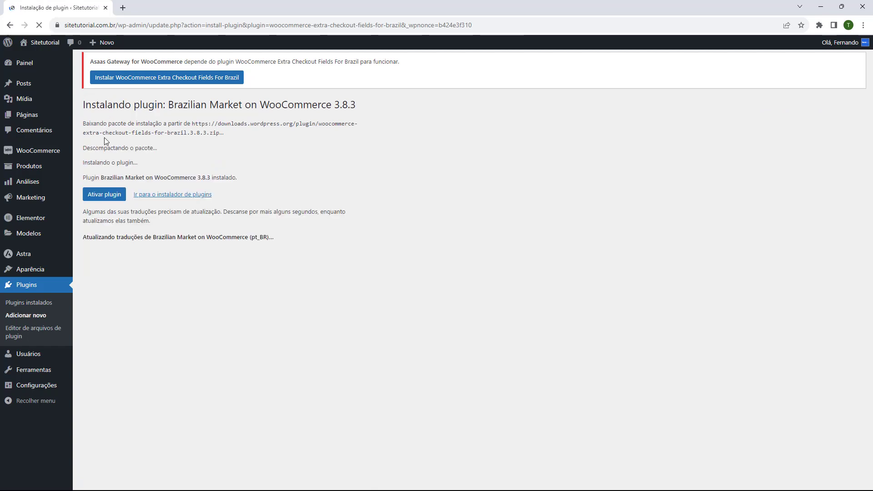
click(104, 207)
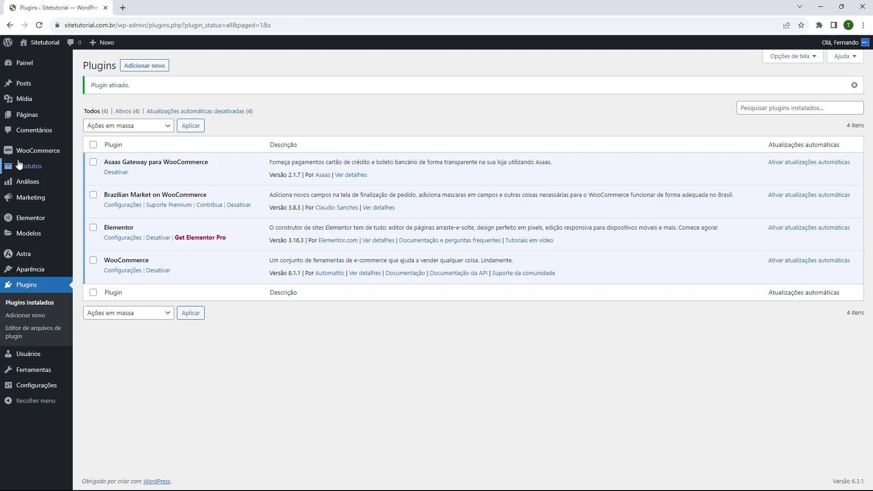
Open the Asaas Boleto Bancário setup in the WooCommerce payment settings and enable that payment method
mouse_move(16, 155)
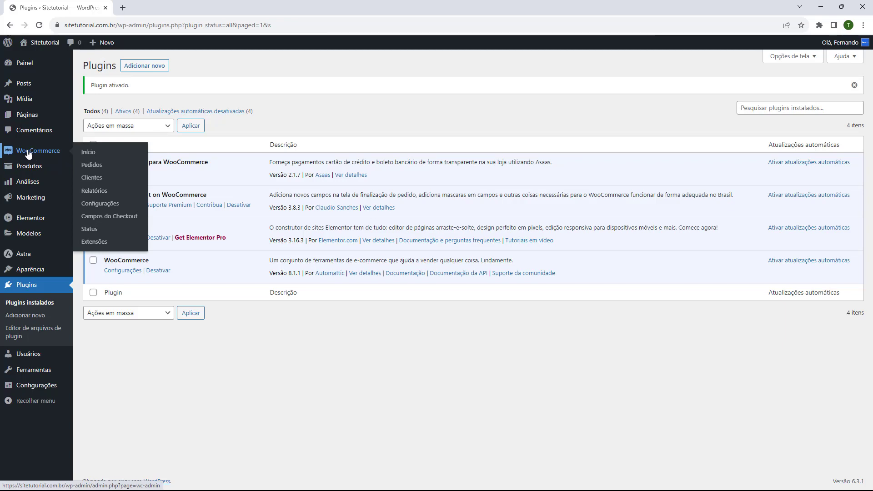
click(101, 209)
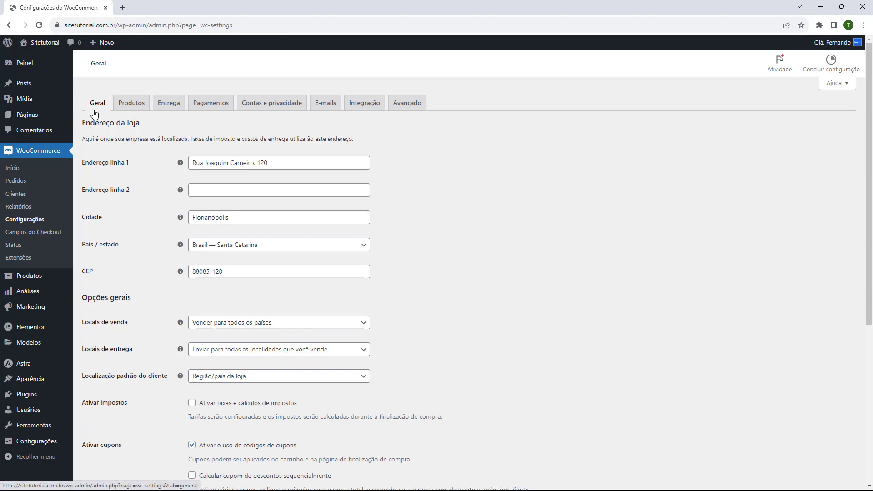
click(211, 103)
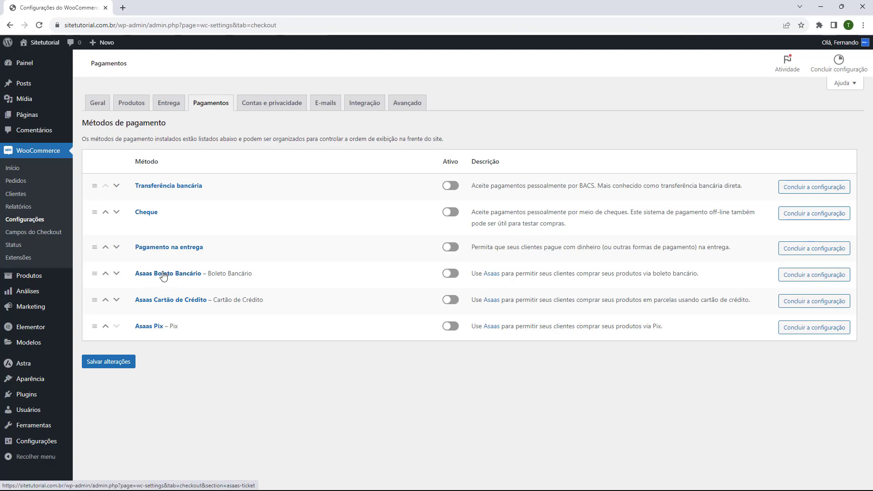
click(800, 281)
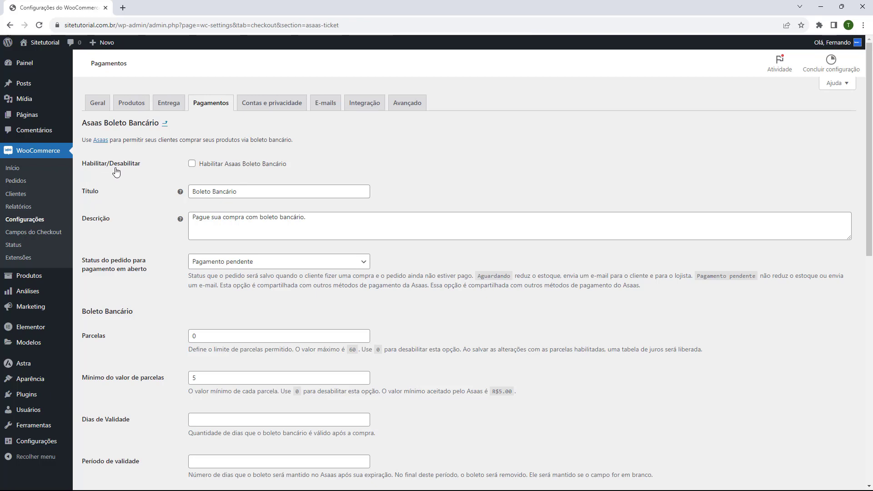
click(193, 166)
Switch to the Asaas account and open its integration settings with the API key section
scroll(122, 185, down, 2)
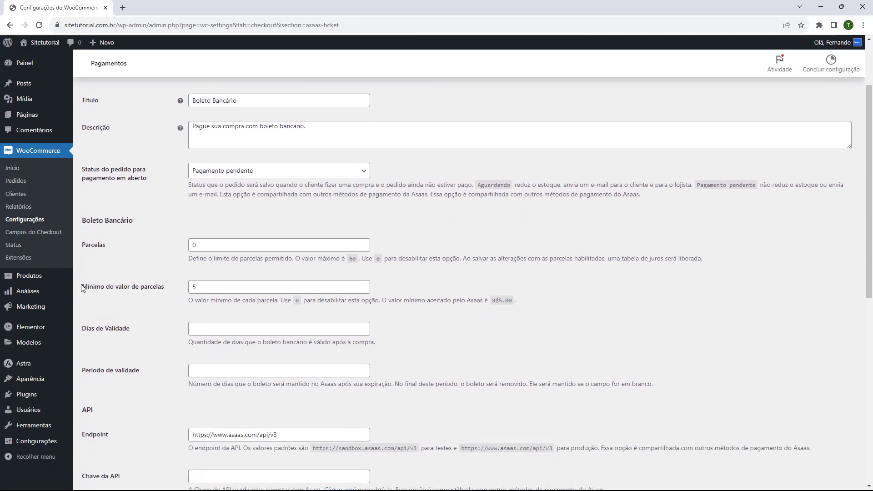
scroll(122, 295, down, 2)
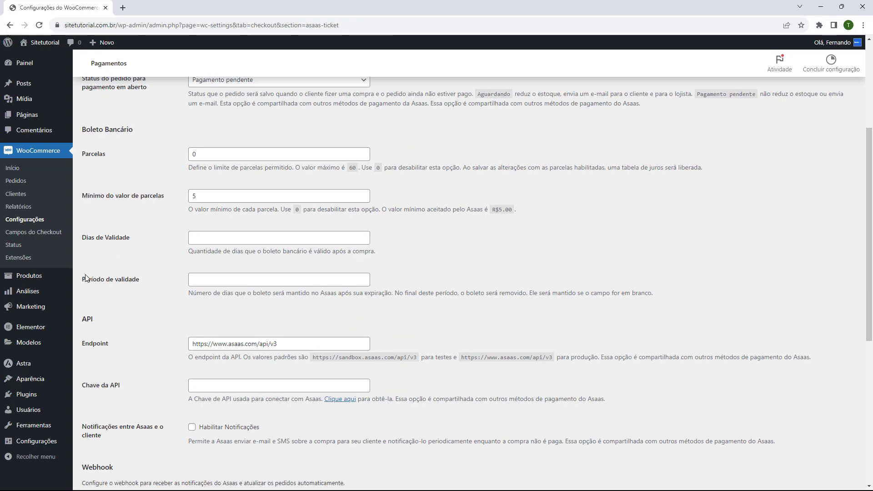
scroll(107, 256, down, 2)
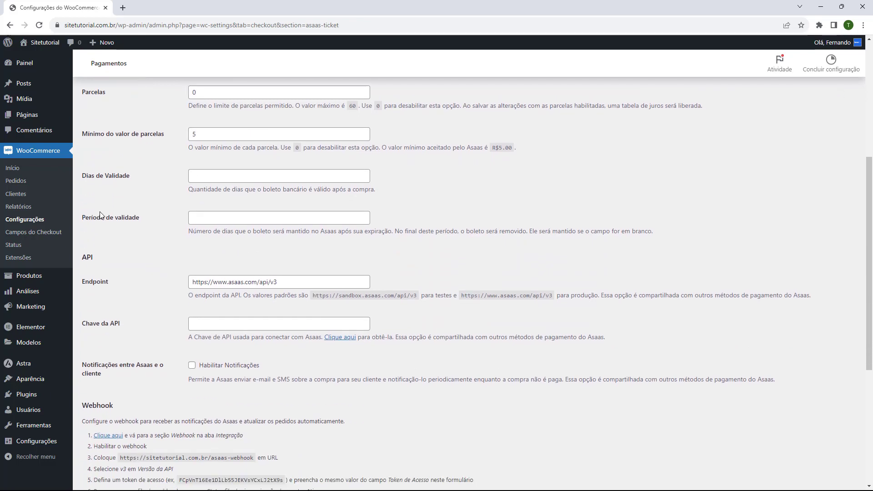
scroll(100, 214, down, 2)
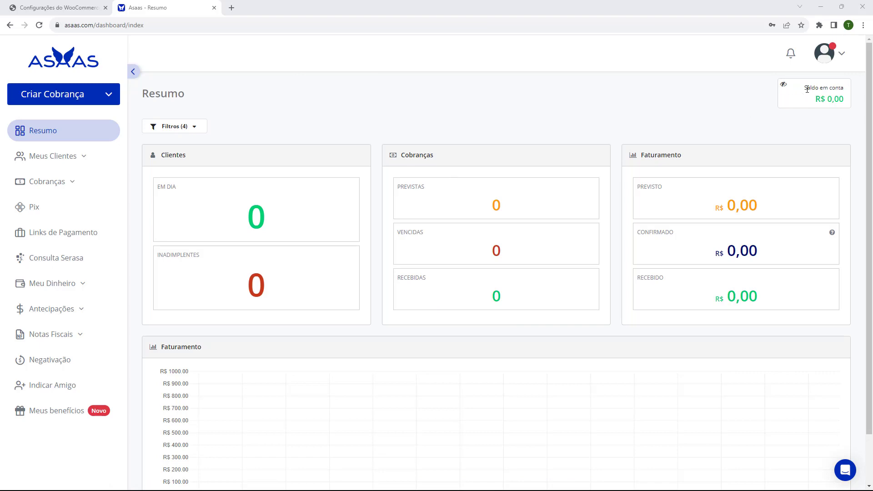
click(836, 57)
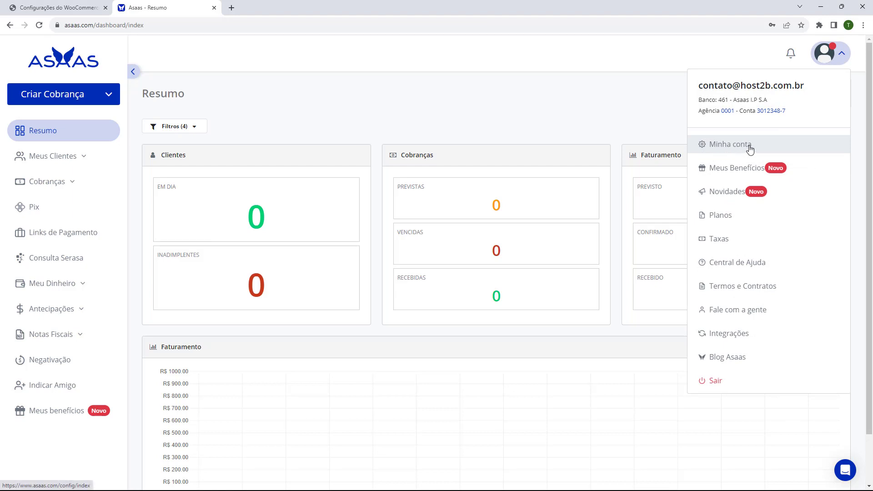
click(729, 145)
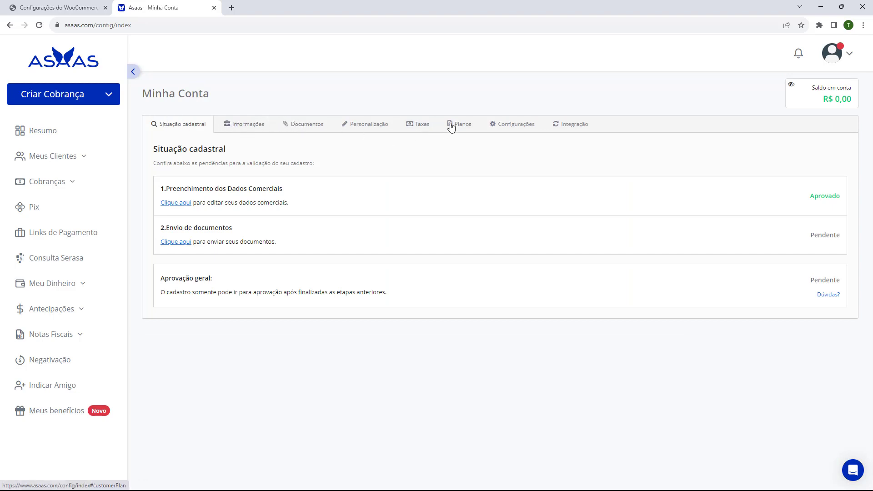
click(568, 132)
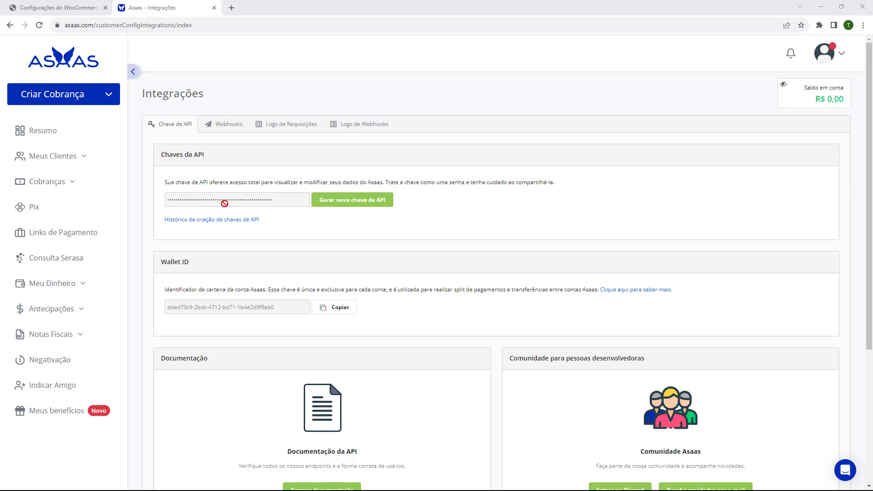
Generate a new Asaas API key, requesting the SMS code and entering the verification code to authorize it
click(345, 201)
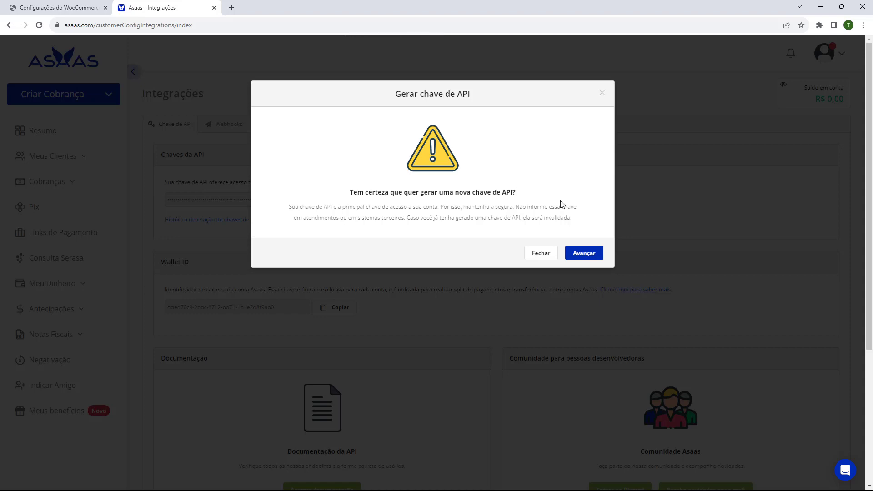
click(585, 258)
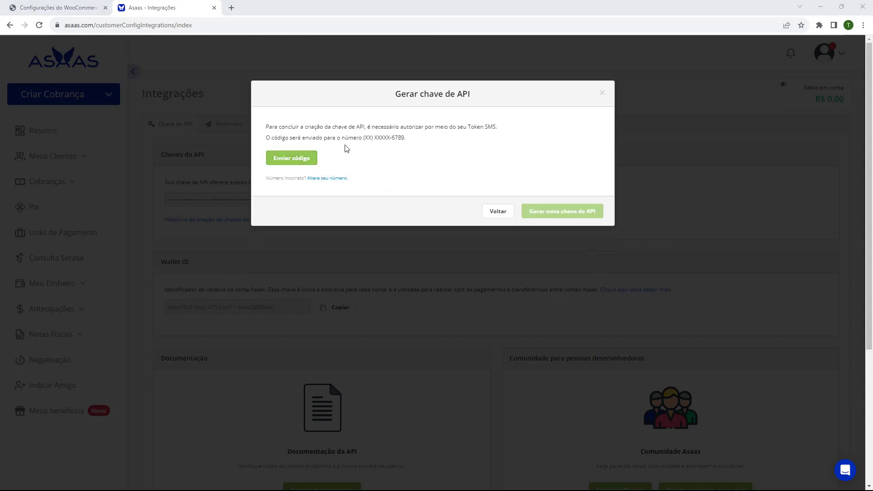
click(296, 163)
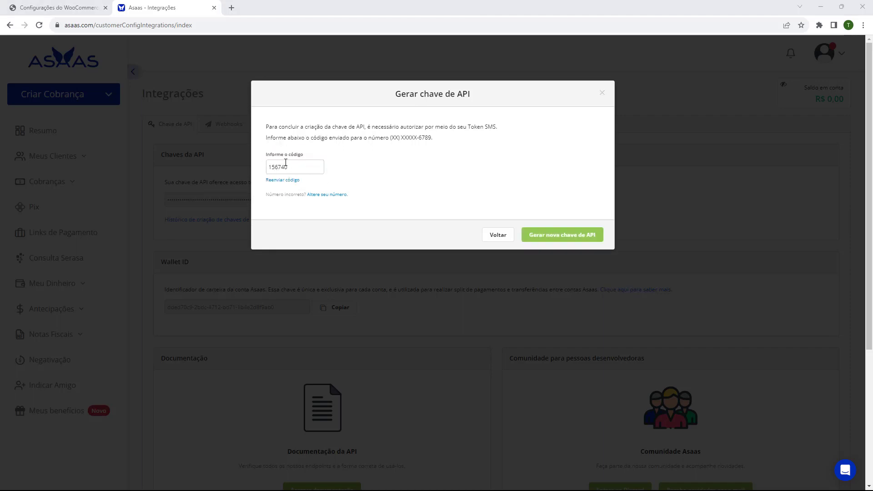
click(556, 240)
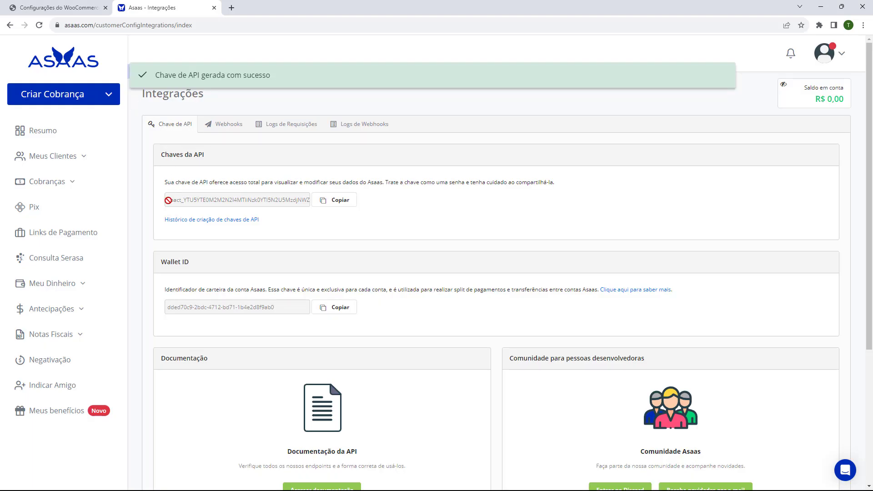
Copy the new API key into the Chave da API field of the WooCommerce Asaas Boleto Bancário settings and save the changes
click(339, 205)
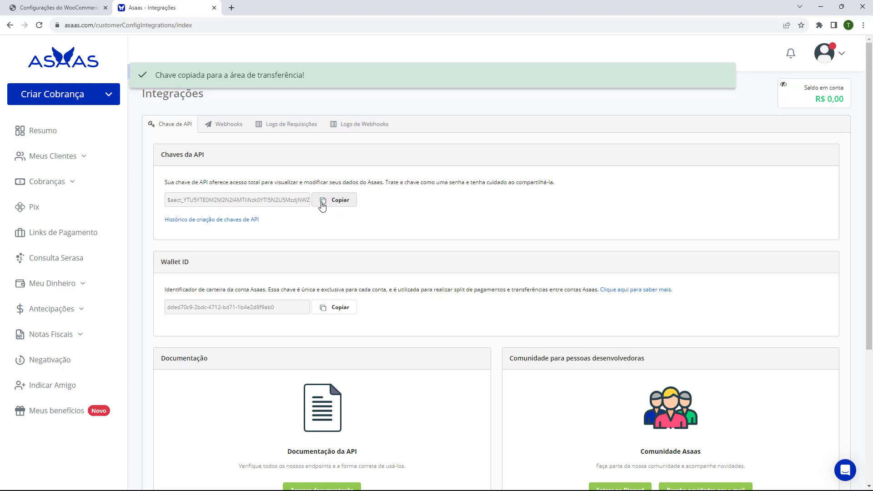
click(48, 7)
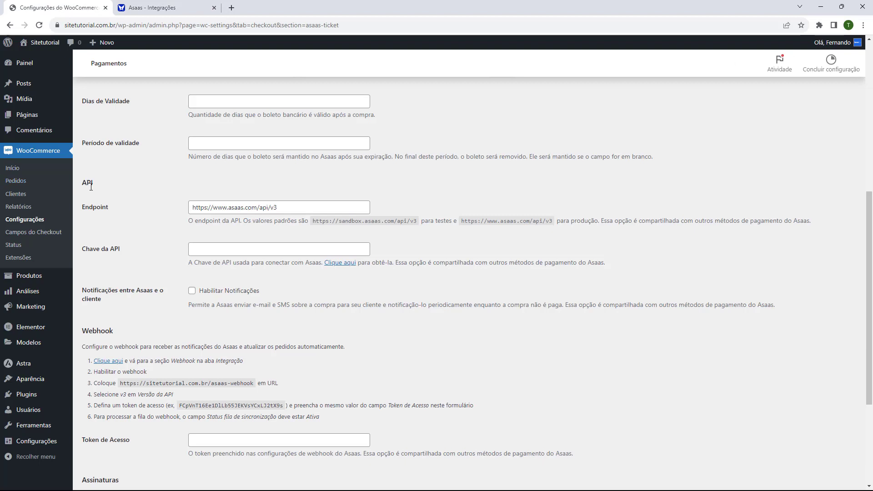
click(223, 251)
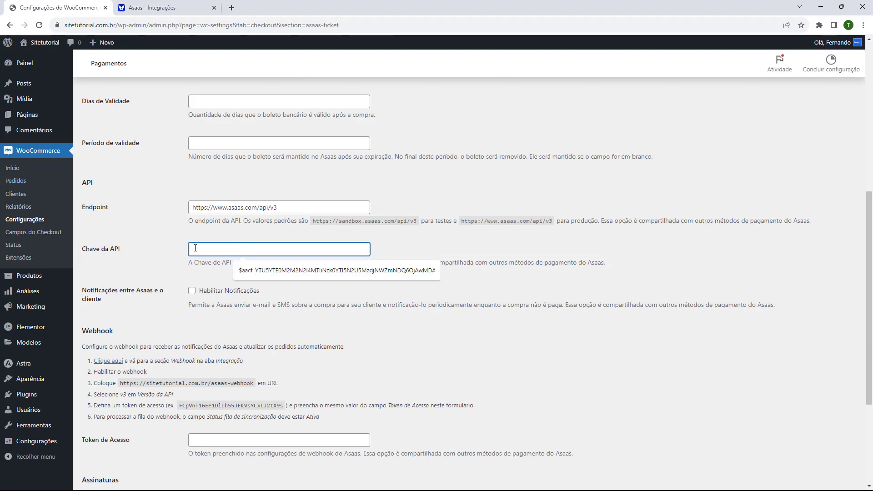
key(Down)
key(Return)
click(167, 248)
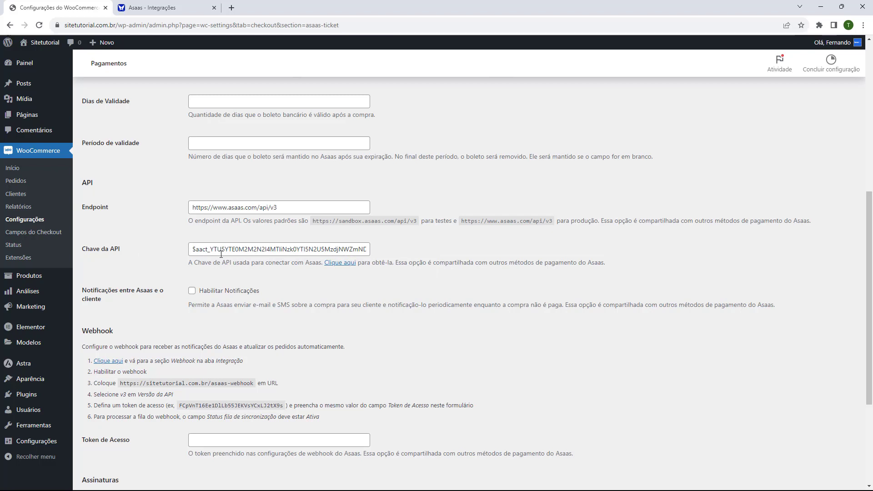
scroll(171, 223, down, 4)
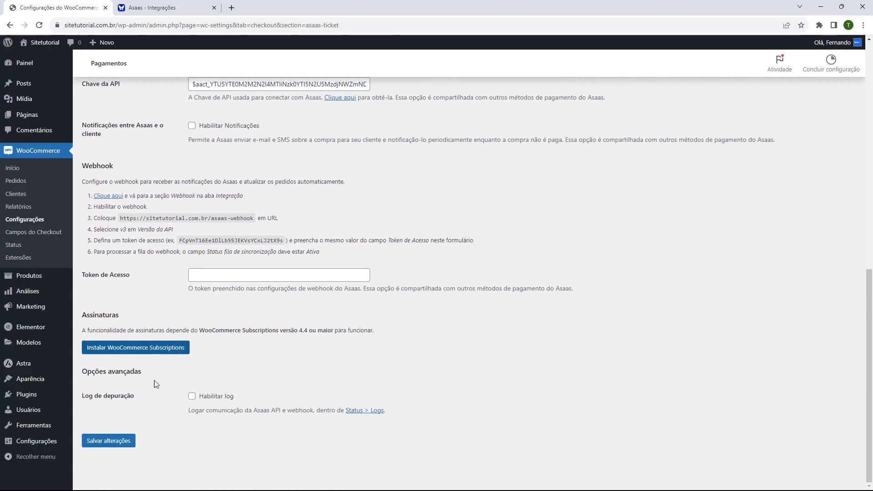
click(101, 451)
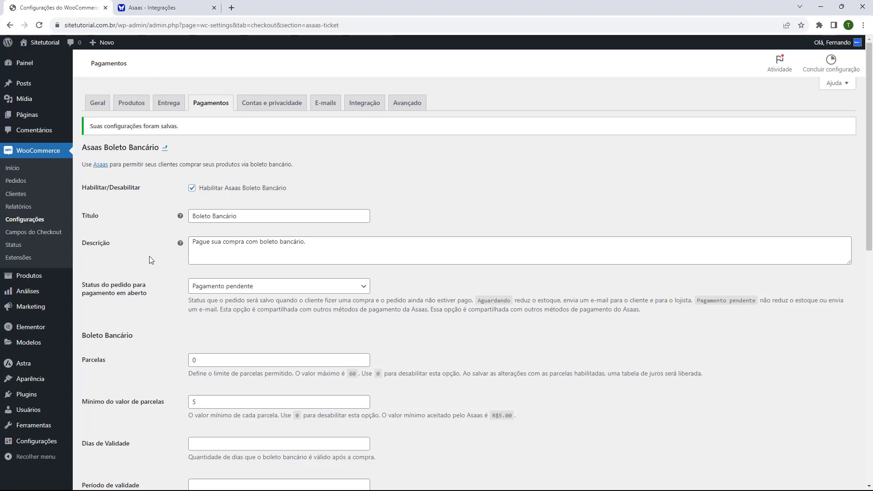
Review the Asaas Boleto Bancário options, including order status, installments, minimum installment value and validity periods
scroll(99, 210, down, 1)
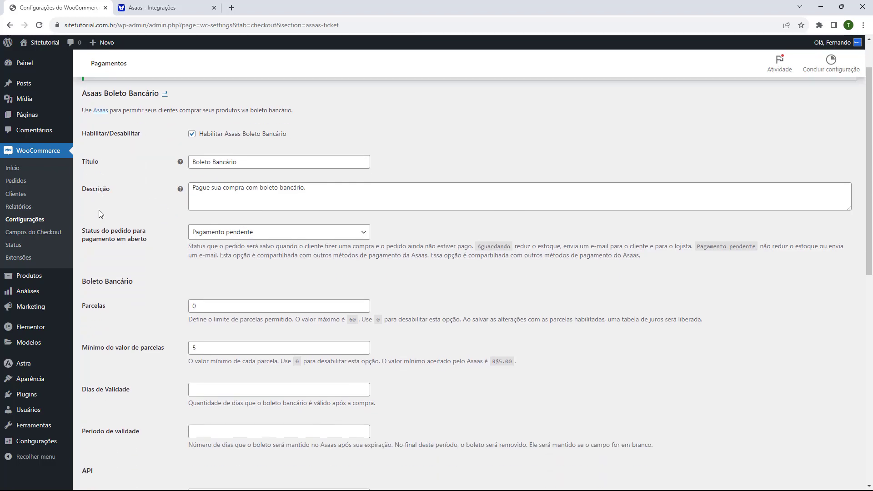
scroll(99, 210, down, 1)
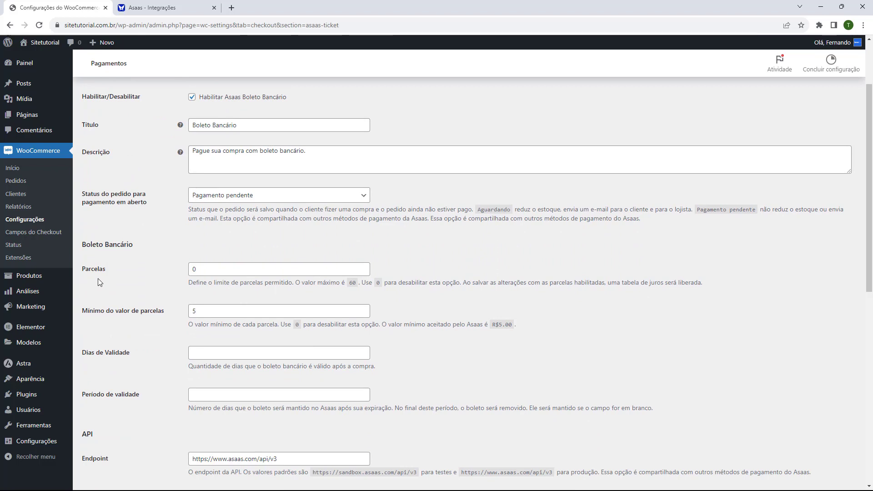
scroll(110, 278, down, 3)
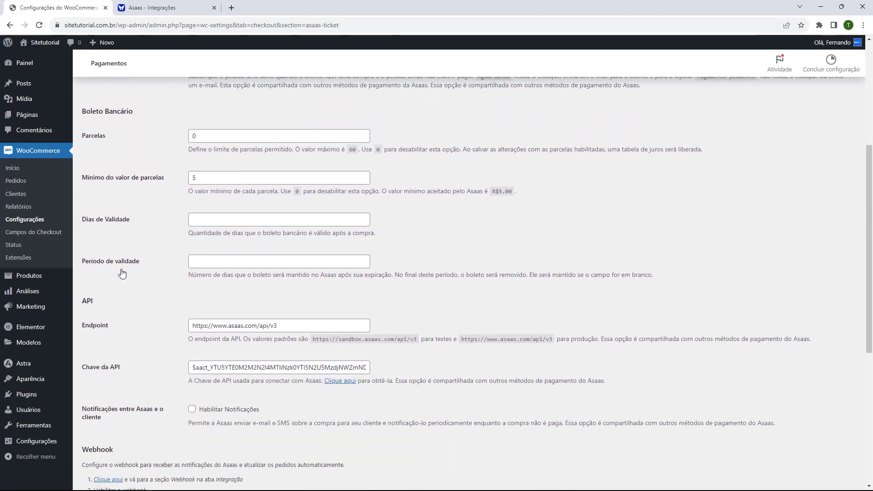
click(242, 217)
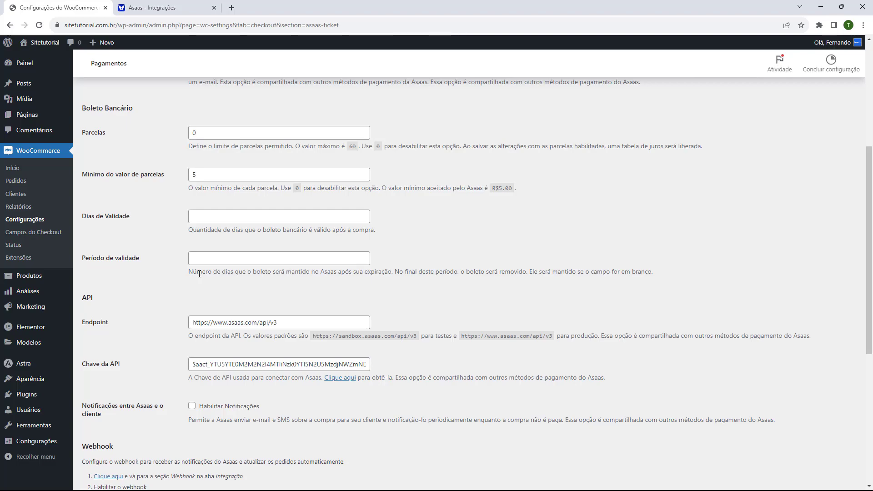
scroll(172, 292, up, 5)
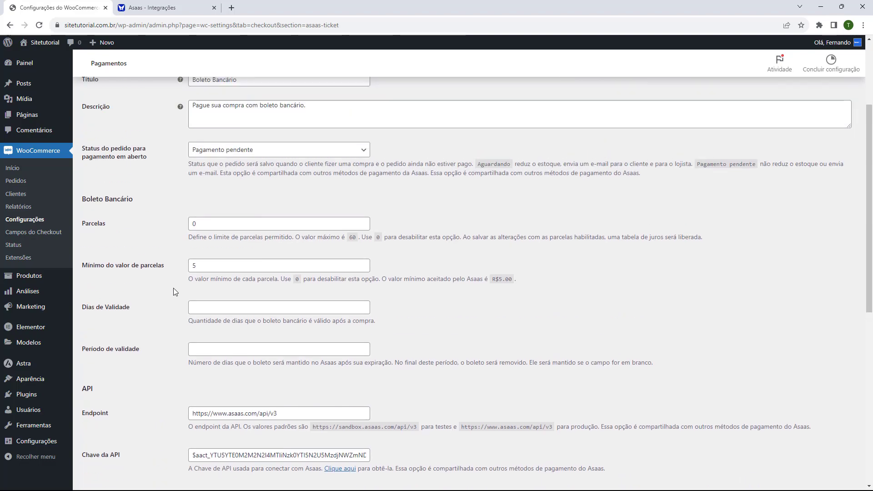
Return to the list of payment methods and enable Asaas Cartão de Crédito and Asaas Pix
scroll(169, 294, down, 7)
scroll(146, 259, up, 7)
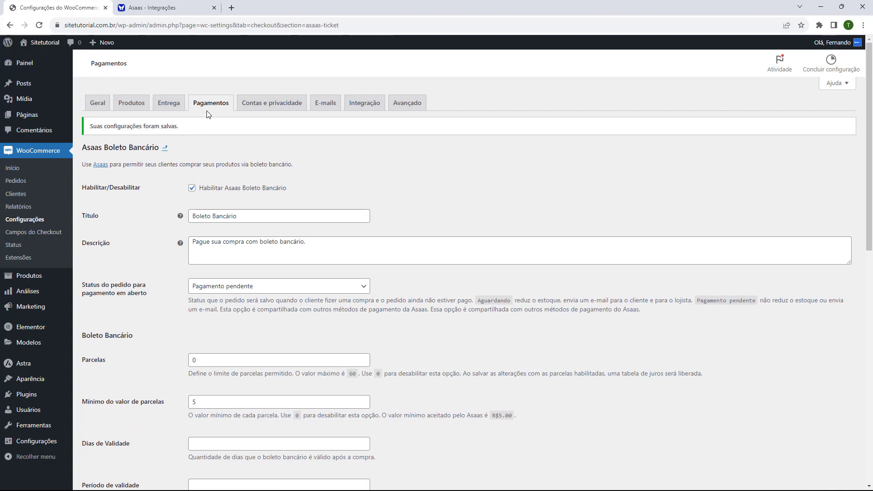
click(212, 110)
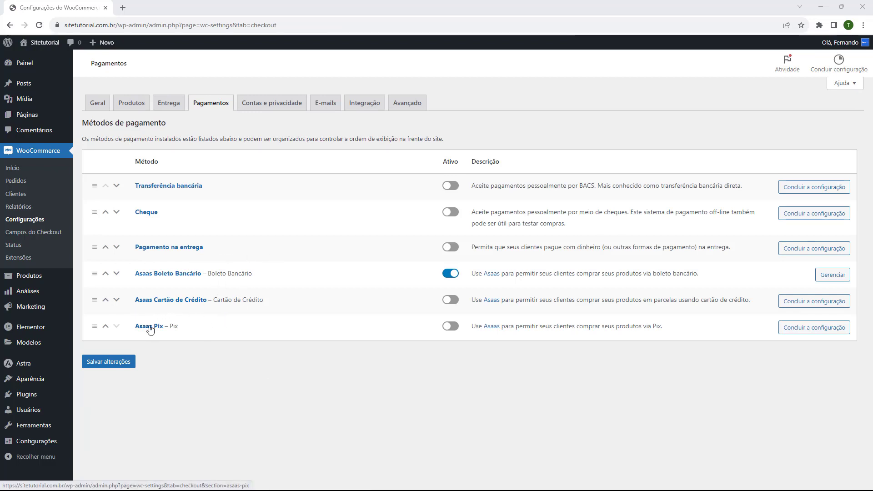
click(450, 300)
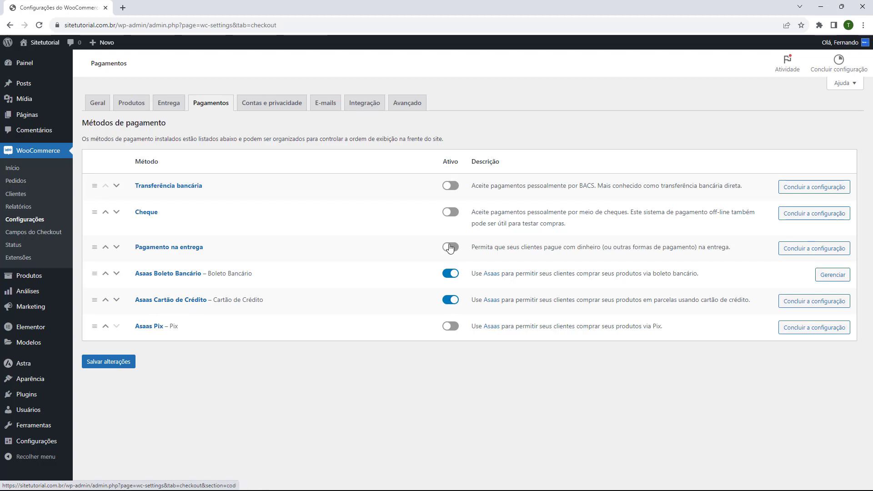
click(450, 326)
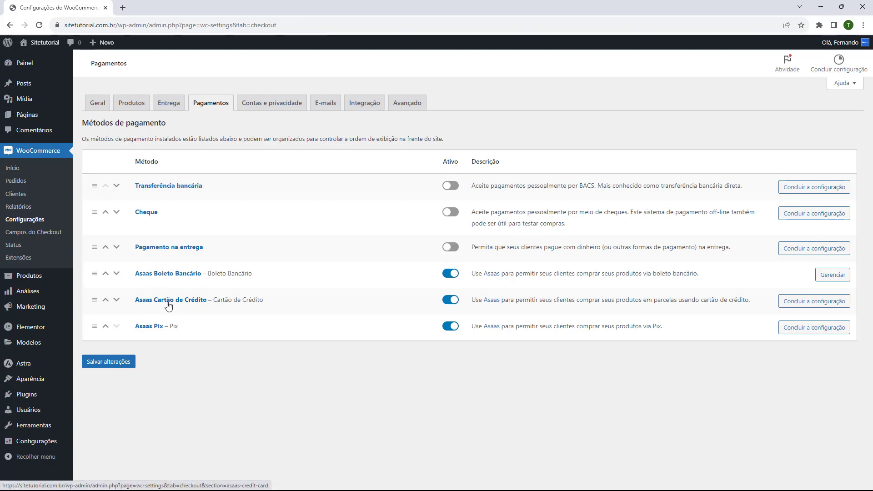
In the Asaas Cartão de Crédito settings, set the installment limit (Parcelas) to 12 and save the changes
click(796, 309)
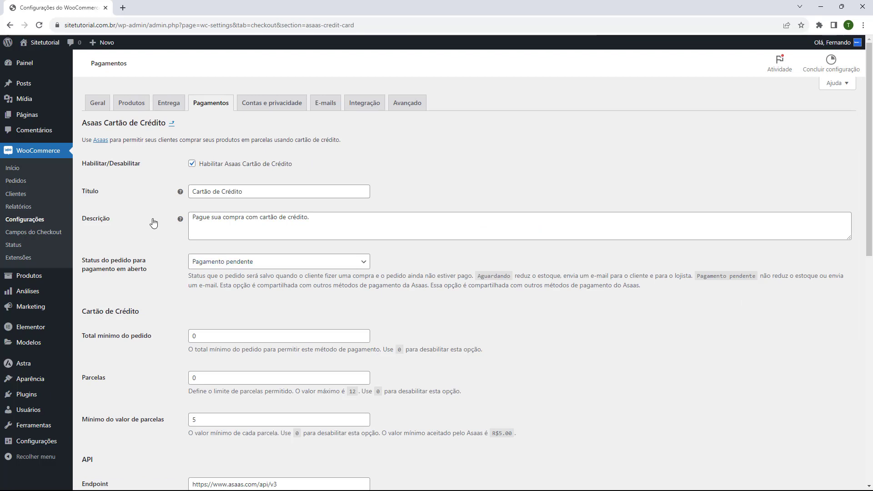
scroll(93, 294, down, 1)
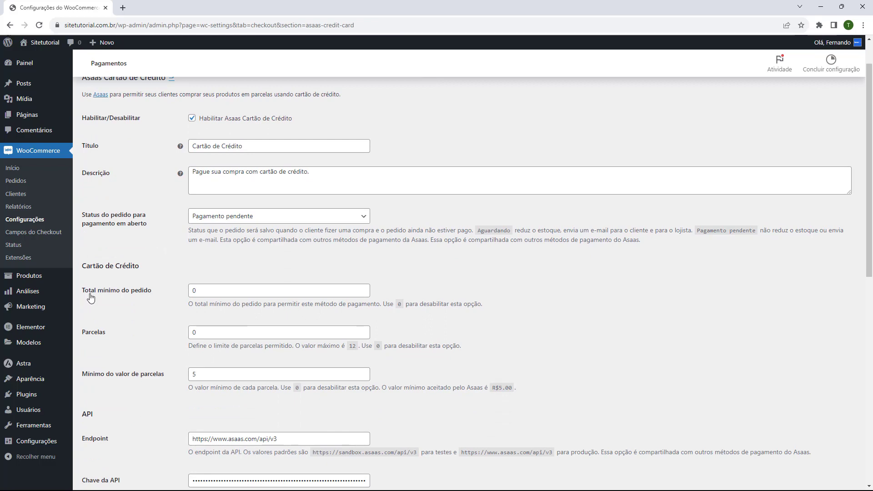
scroll(98, 295, down, 1)
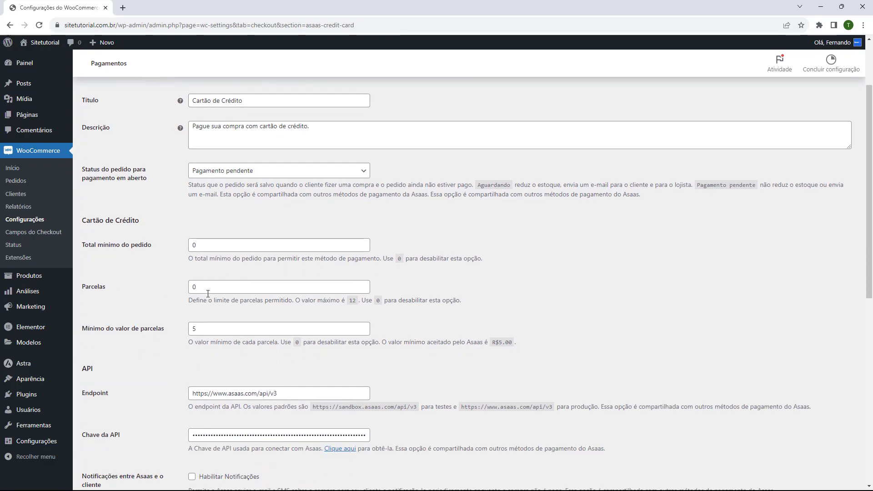
drag(210, 291, 190, 291)
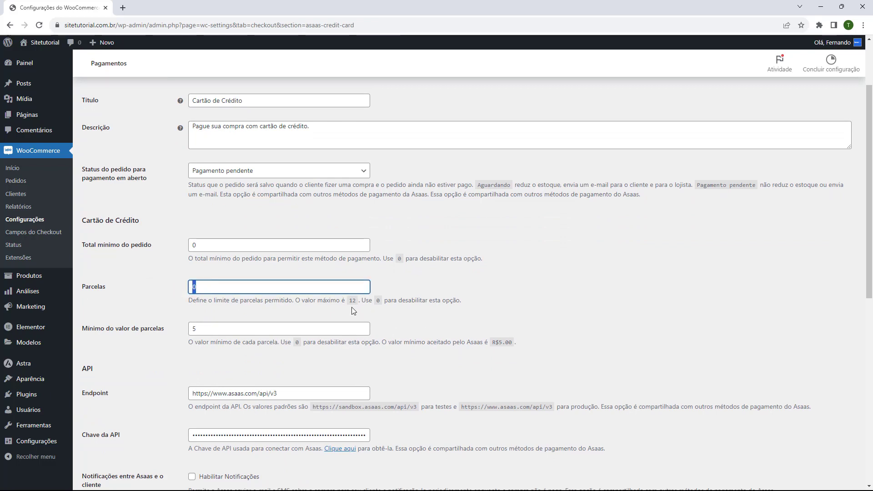
text(1)
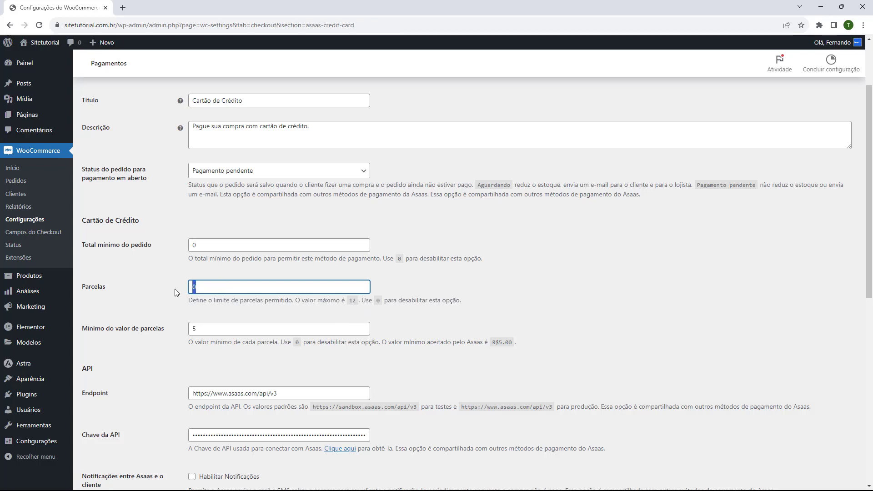
text(2)
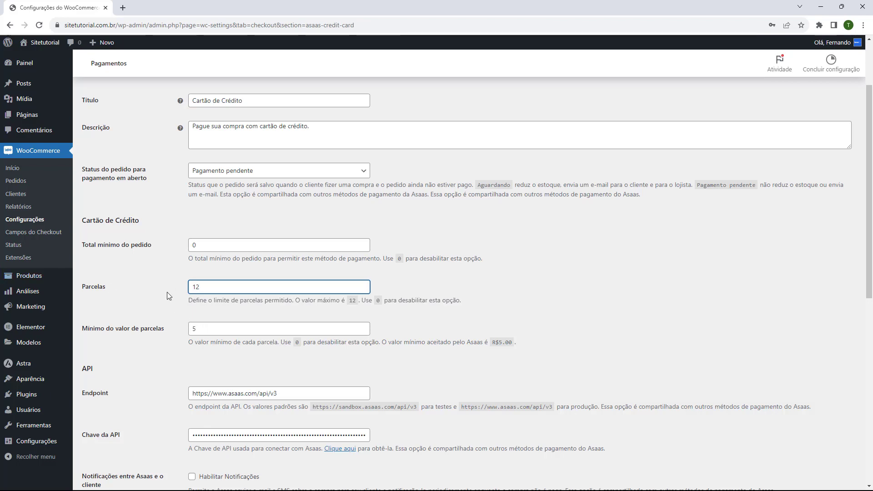
scroll(170, 273, down, 6)
scroll(170, 263, down, 3)
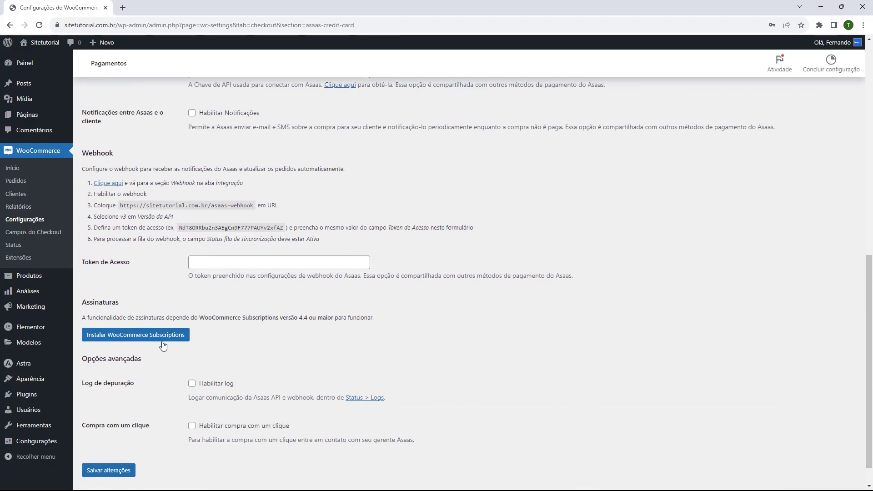
click(114, 441)
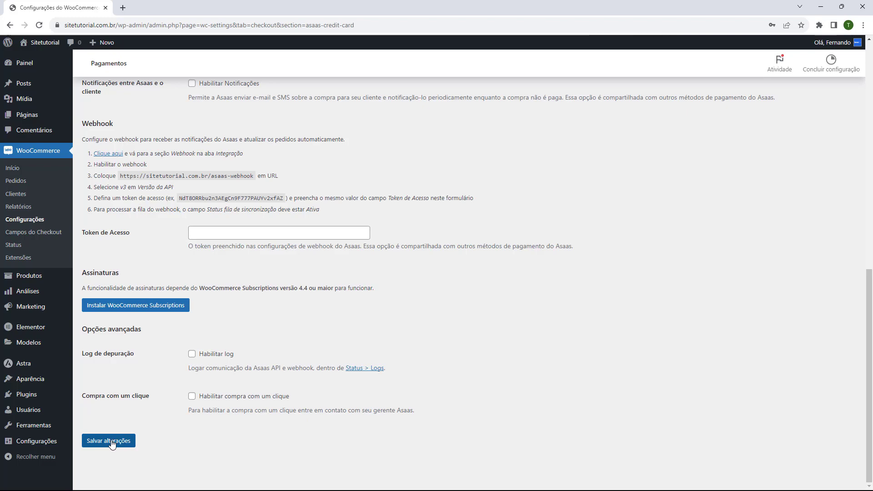
Review the Juros table of interest rates per credit card installment and save the settings again
scroll(130, 294, down, 2)
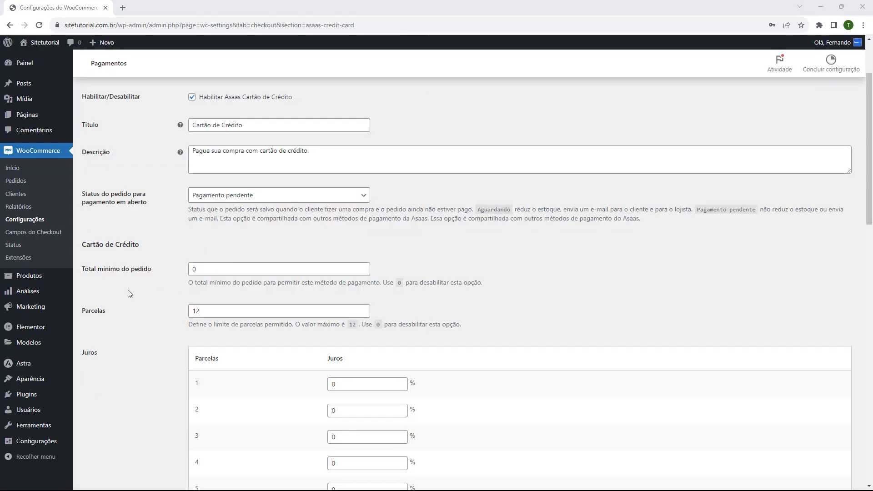
scroll(123, 288, down, 1)
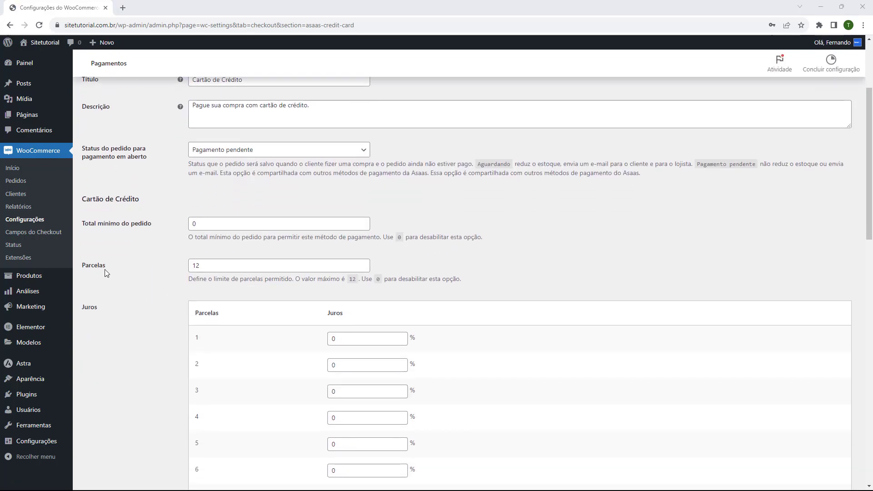
scroll(83, 277, down, 1)
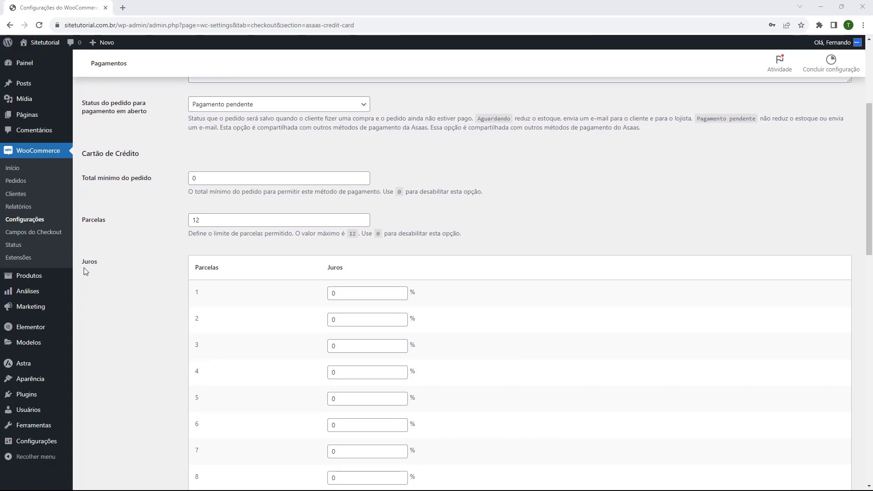
scroll(144, 265, down, 2)
scroll(179, 245, down, 1)
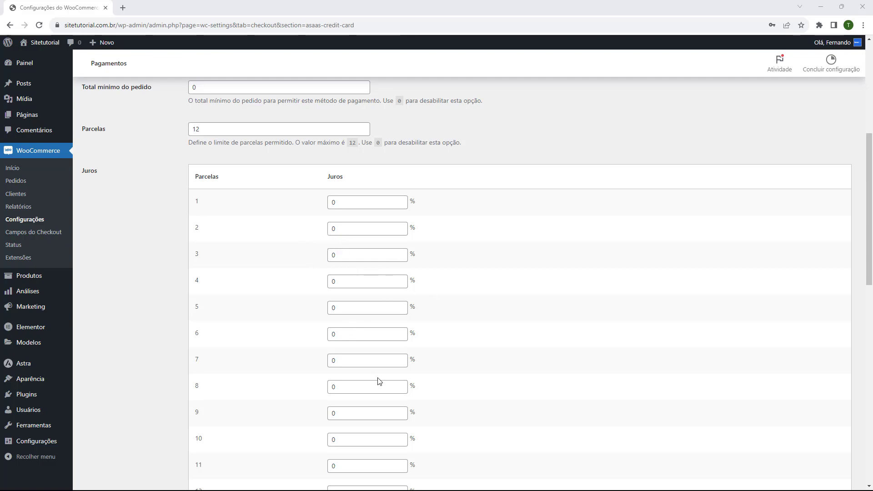
scroll(321, 391, down, 5)
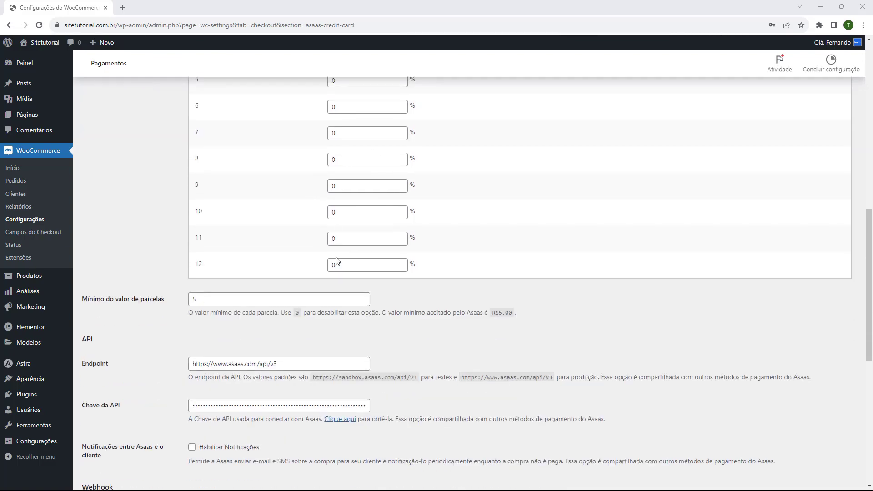
scroll(337, 261, down, 10)
click(106, 444)
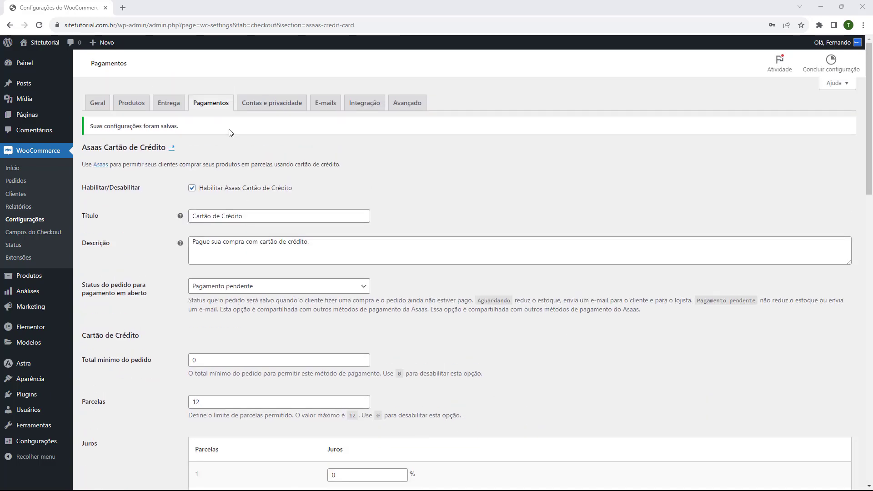
Activate Copia e cola in the Asaas Pix settings, save the changes and return to the payment methods list
click(208, 105)
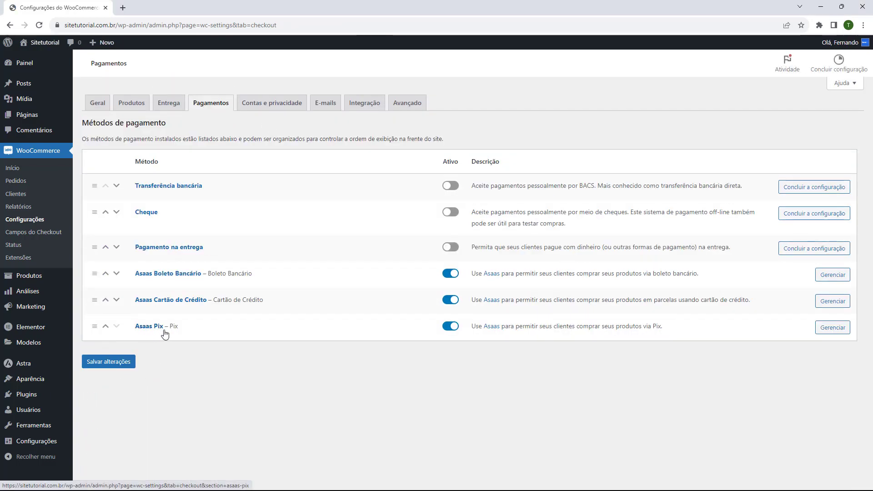
click(832, 328)
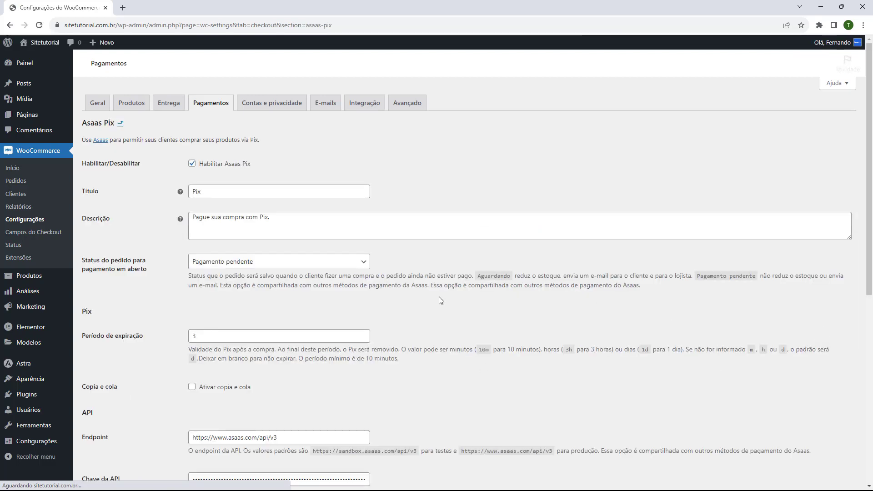
scroll(177, 287, down, 1)
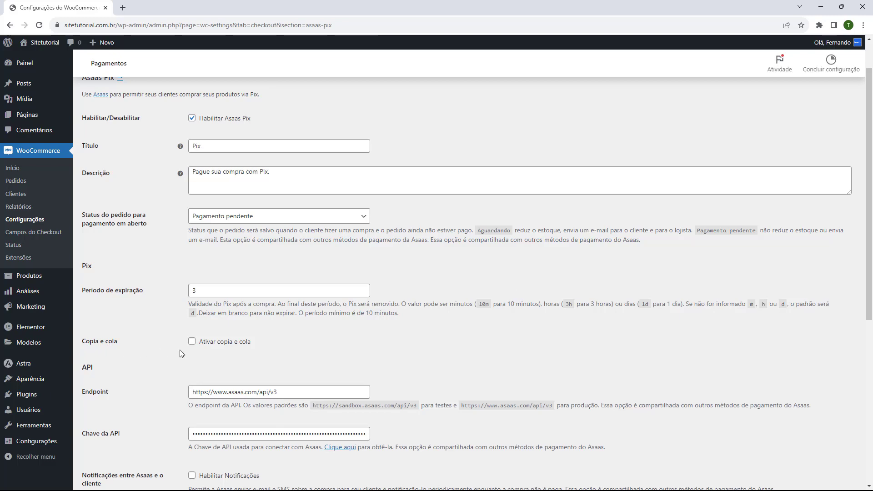
click(190, 342)
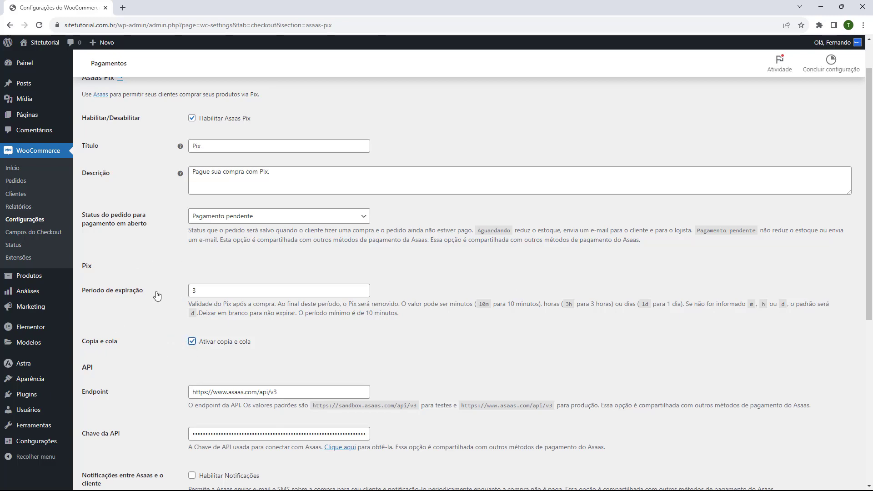
scroll(164, 286, down, 6)
click(104, 443)
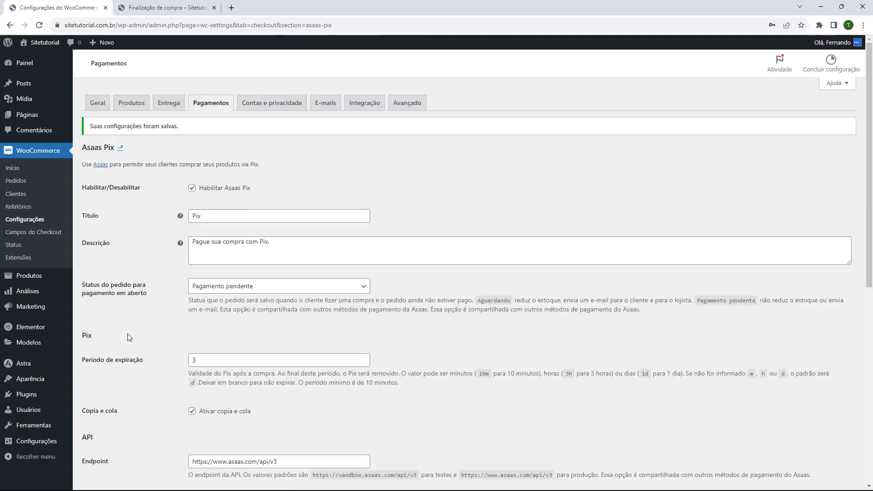
click(203, 98)
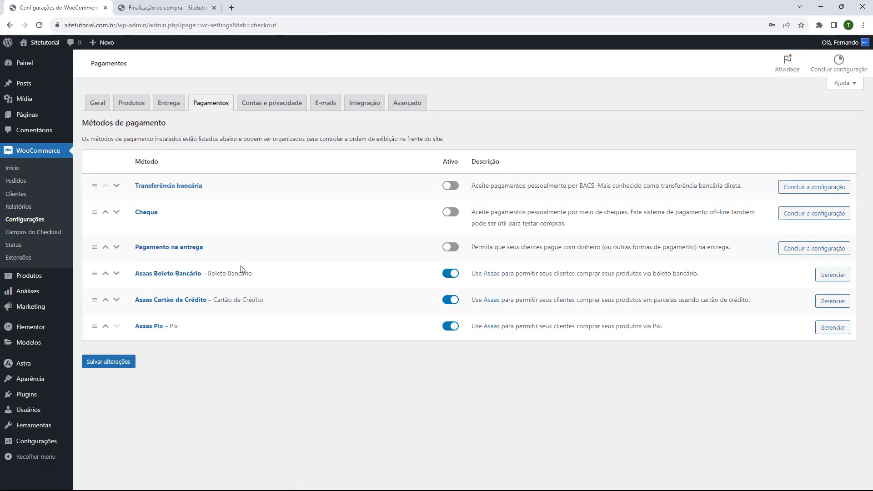
Switch to the store's Finalização de compra page and examine the billing fields, order summary and payment options
click(155, 8)
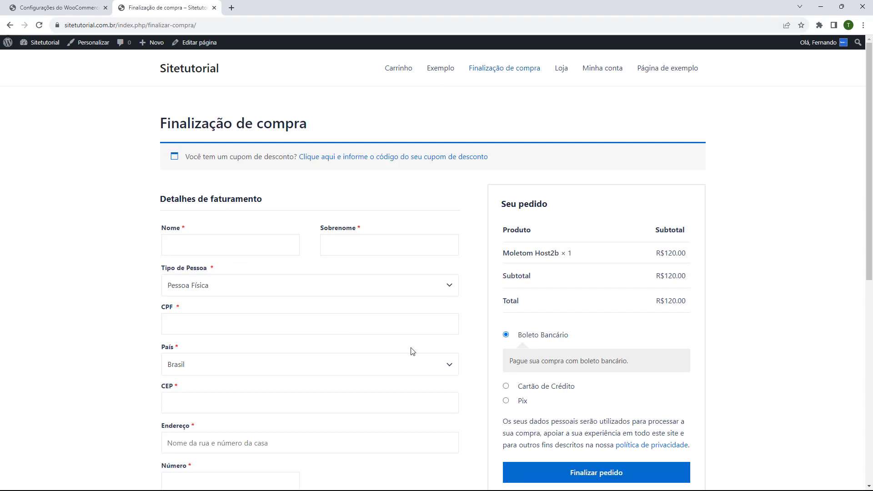
scroll(246, 178, down, 1)
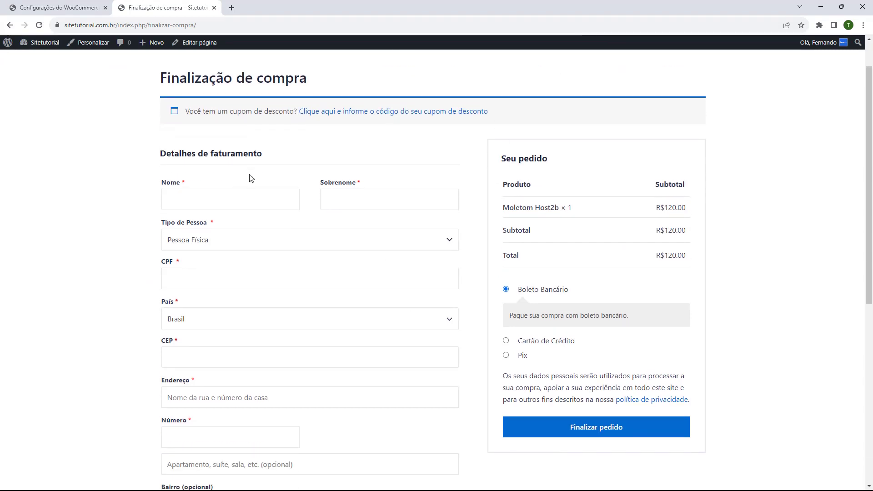
scroll(270, 177, up, 1)
scroll(291, 326, down, 3)
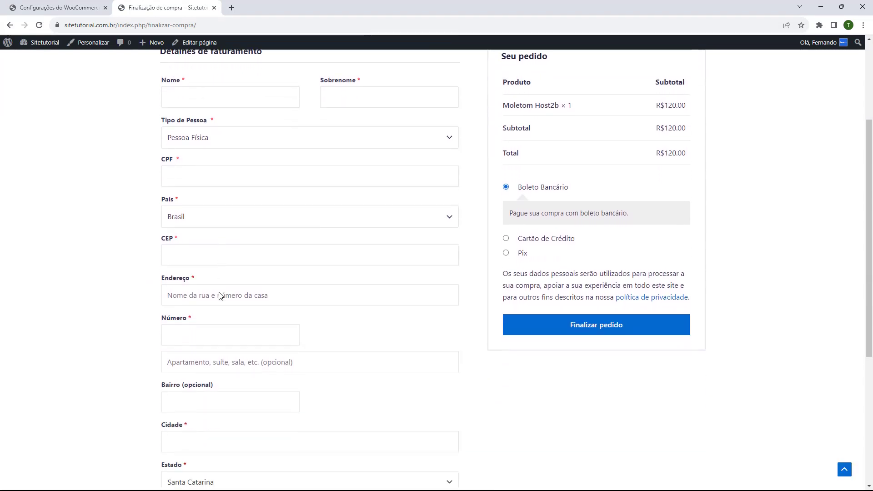
scroll(220, 296, up, 2)
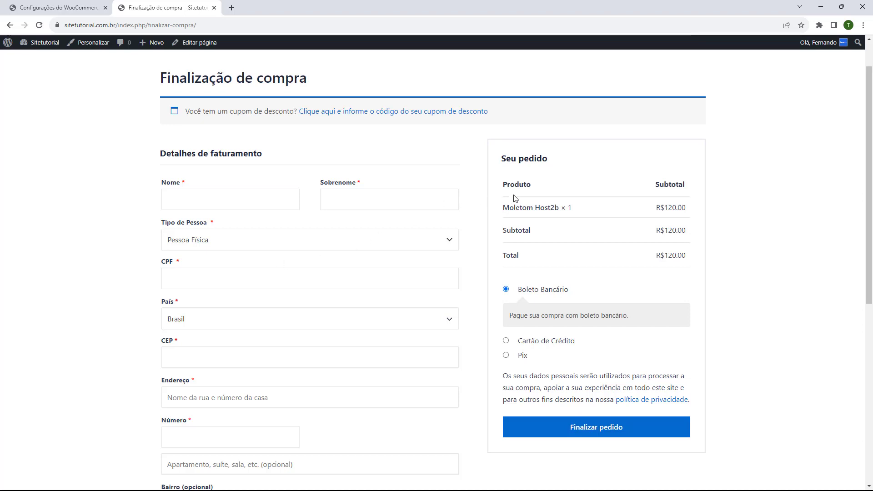
scroll(505, 196, down, 1)
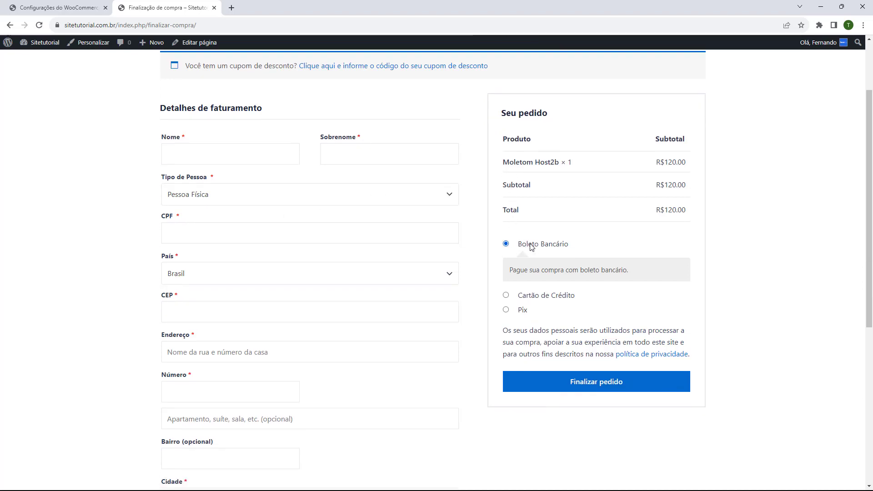
Check the Cartão de Crédito fields and the Pix option at checkout by selecting each, and return to the WooCommerce payment settings
click(506, 296)
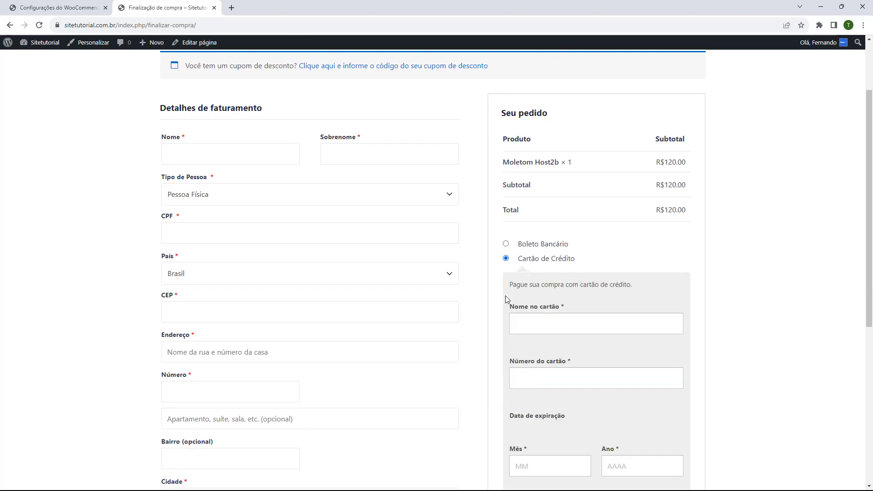
scroll(523, 273, down, 4)
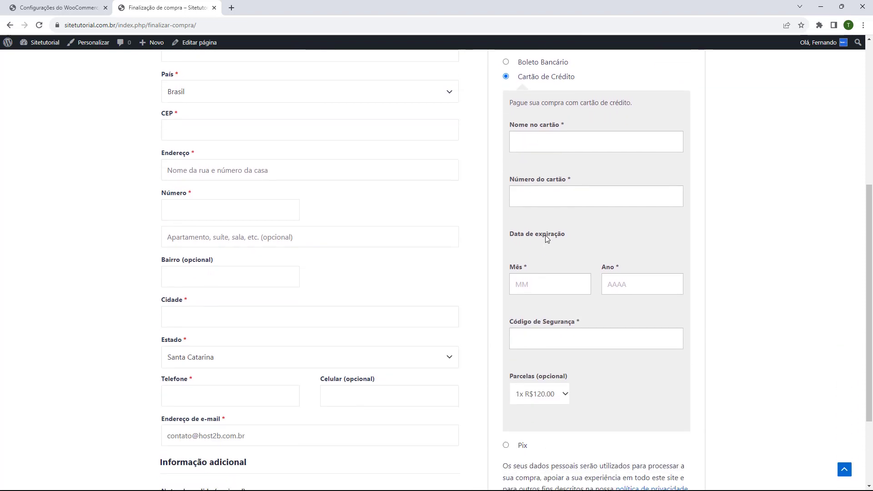
scroll(558, 255, down, 1)
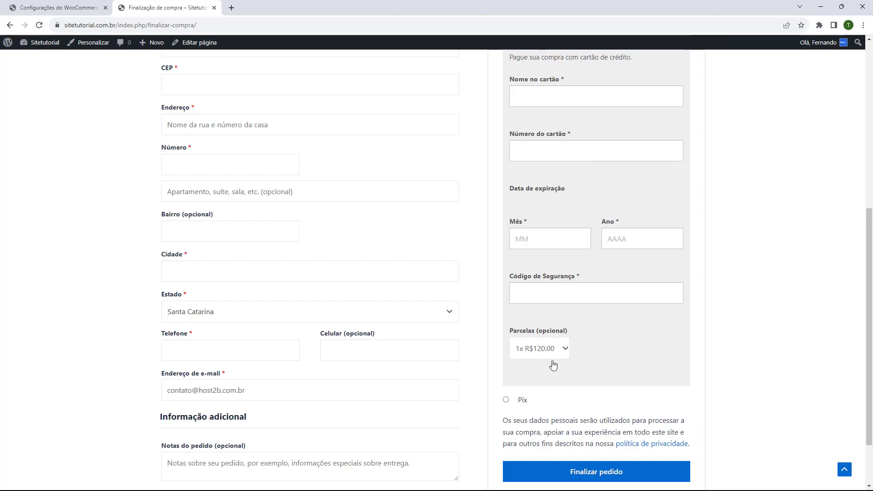
click(506, 401)
scroll(506, 391, up, 4)
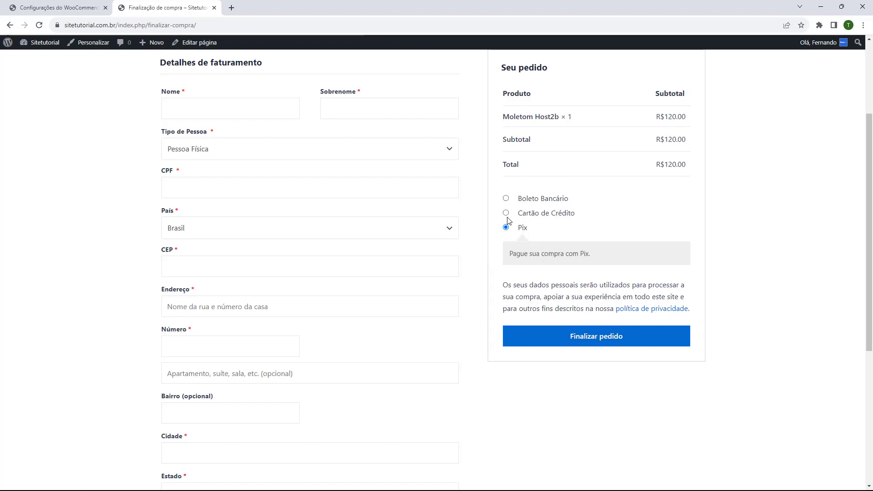
scroll(282, 214, up, 3)
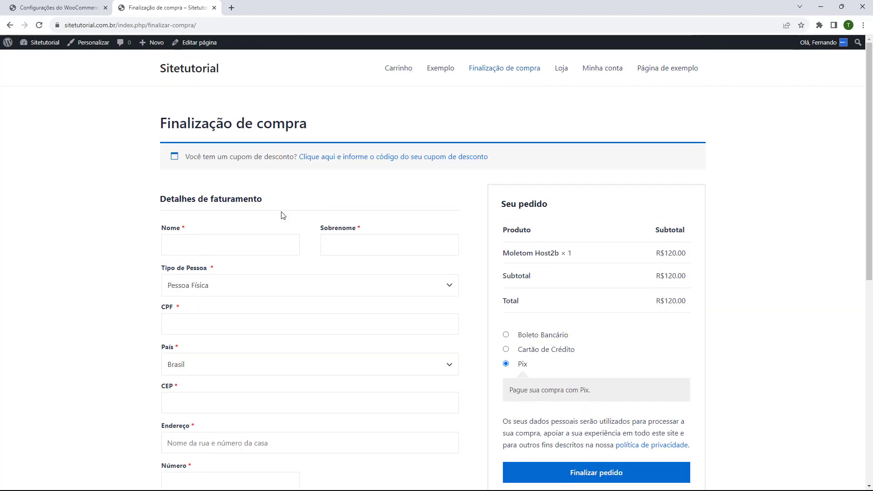
key(ctrl+shift+Tab)
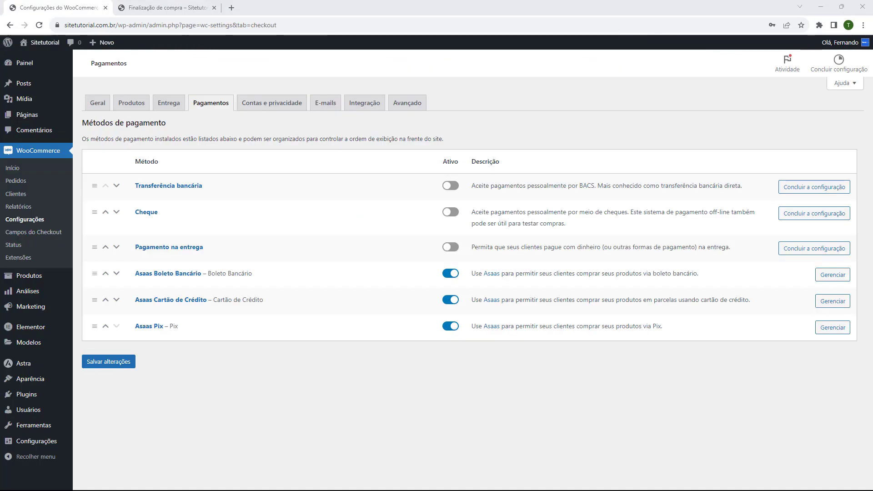